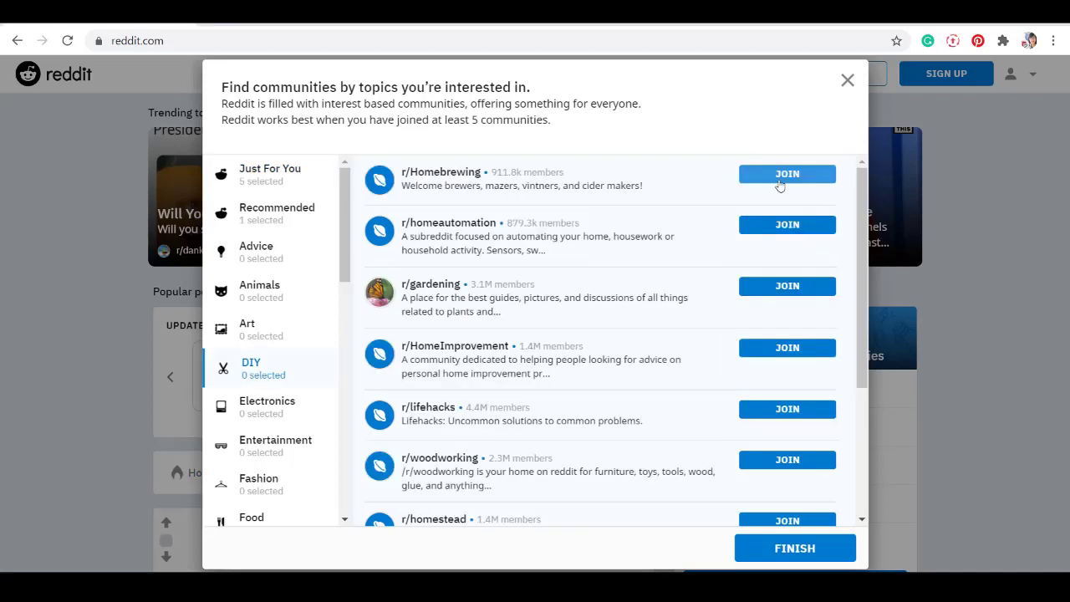
- Join r/Homebrewing after browsing the Recommended, Advice, Animals, Art and DIY community categories
click(780, 180)
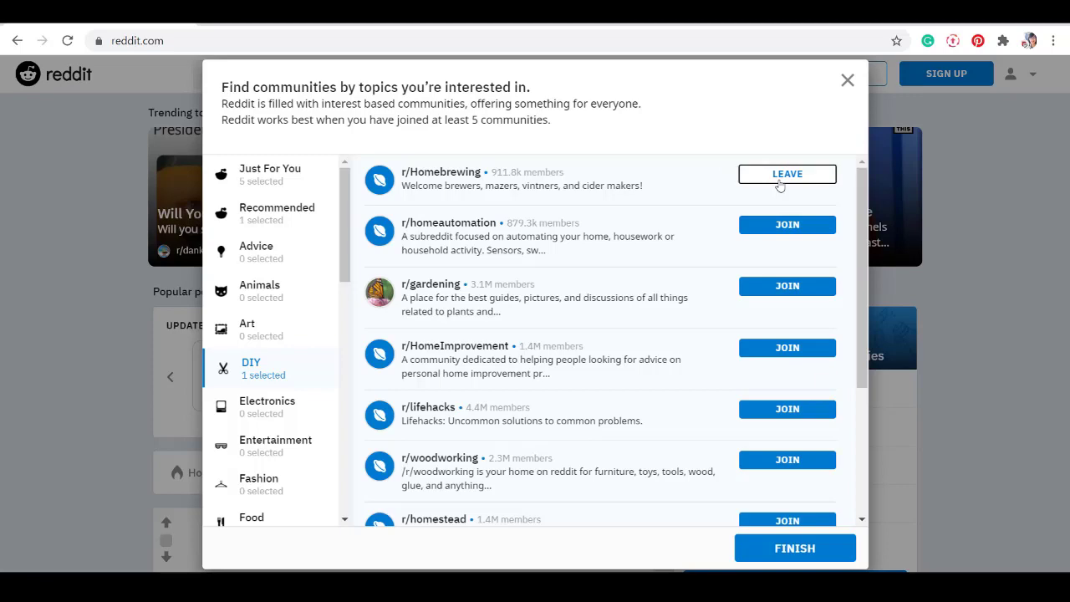
click(276, 213)
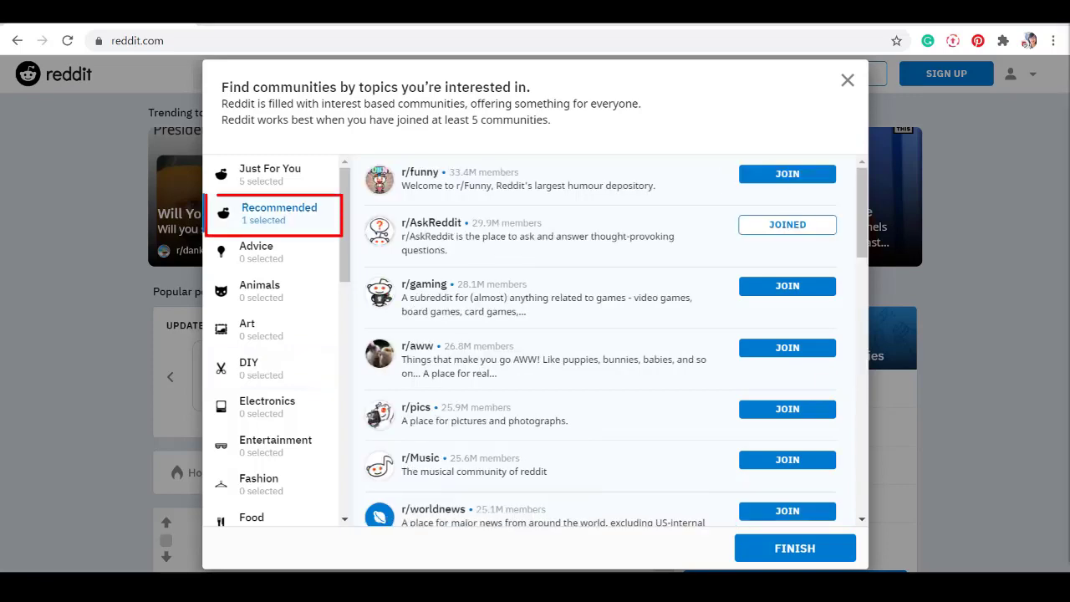
click(248, 259)
click(259, 296)
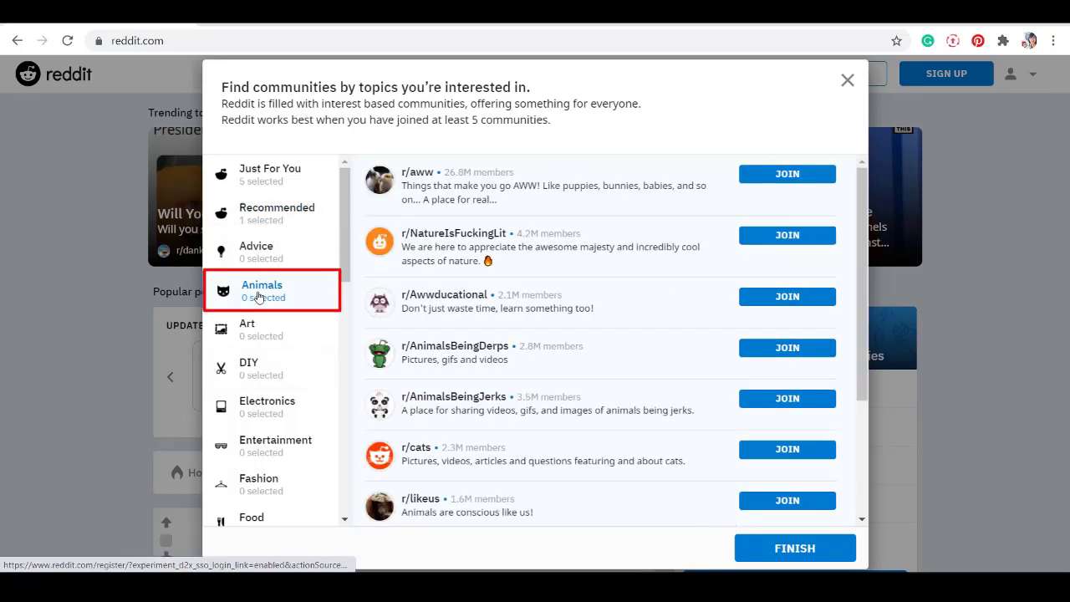
click(262, 332)
click(251, 368)
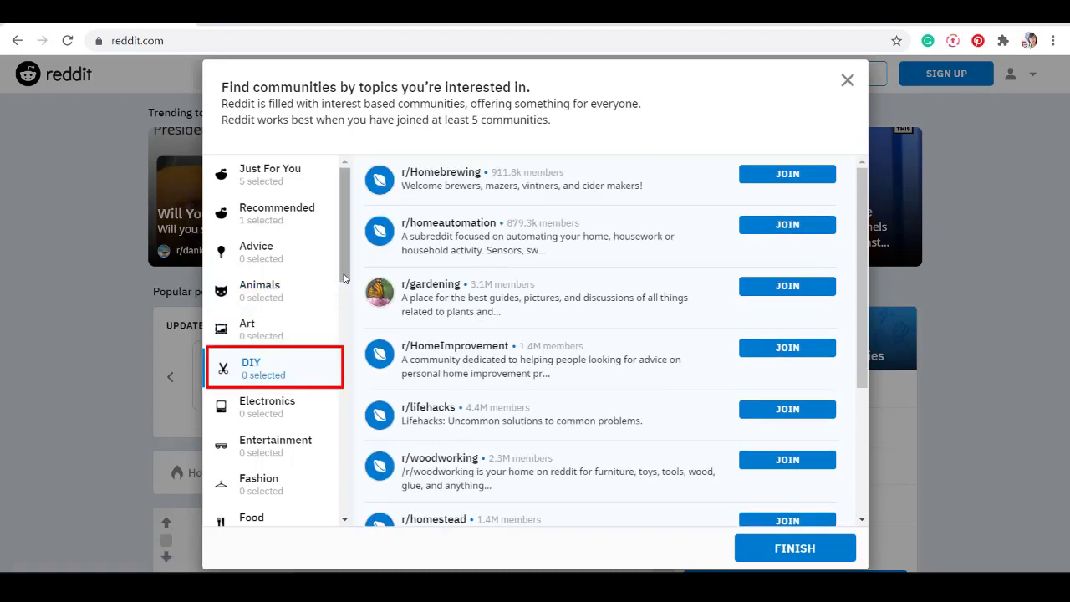
drag(345, 279, 359, 518)
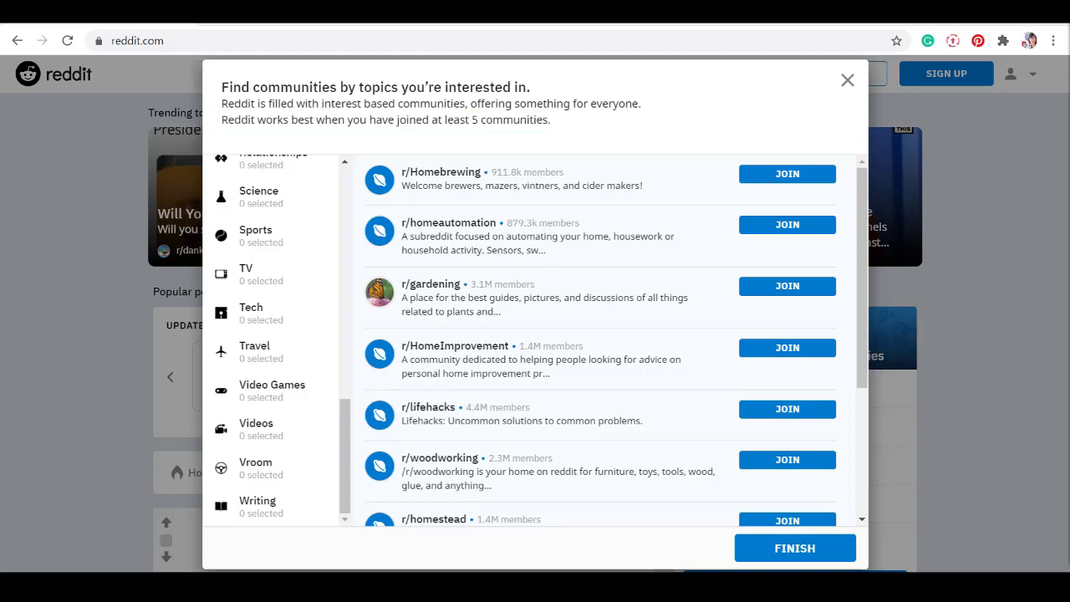
click(825, 176)
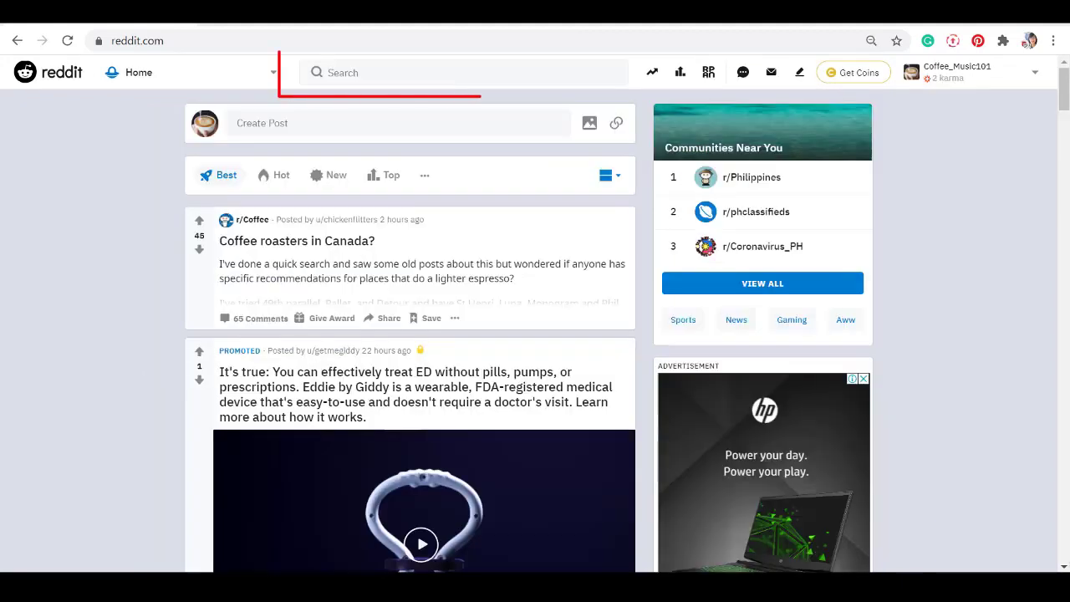
- Search Reddit for 'outdoor hike' and filter results to Communities and users
click(542, 77)
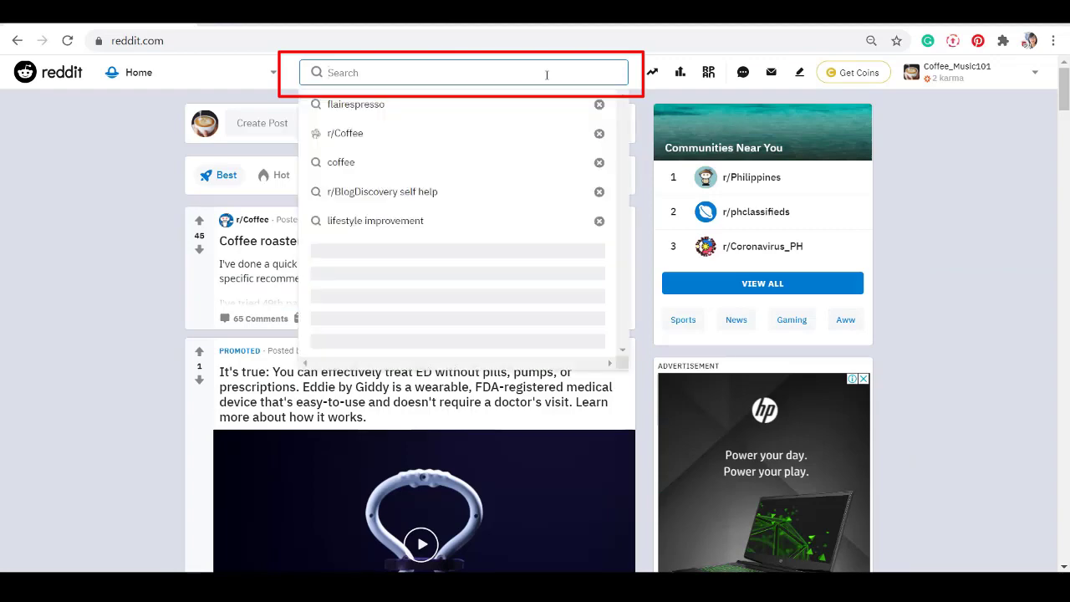
text(outdoor )
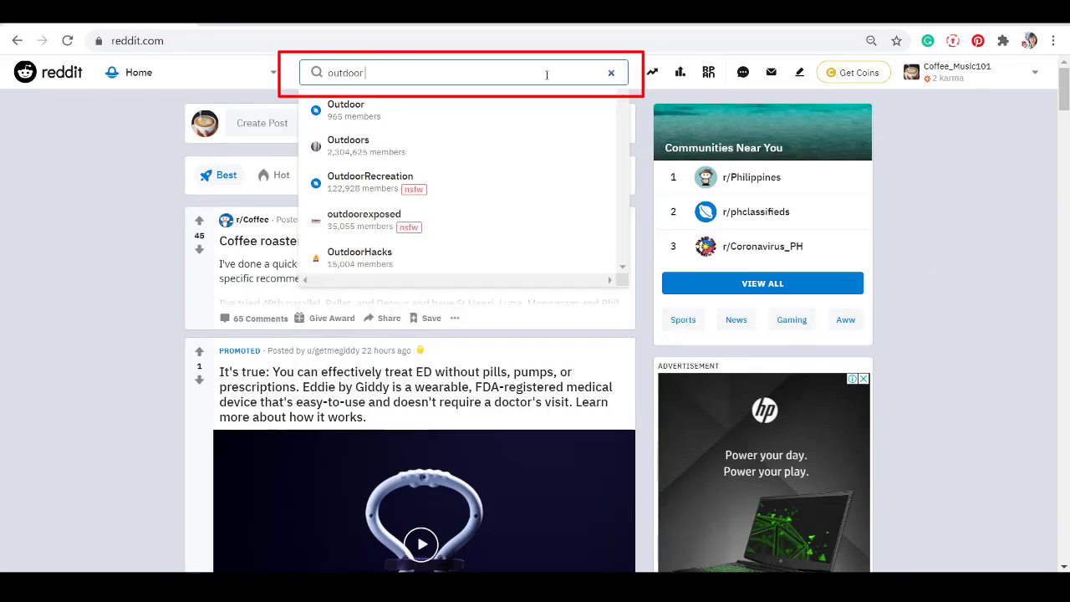
text(hike)
key(Return)
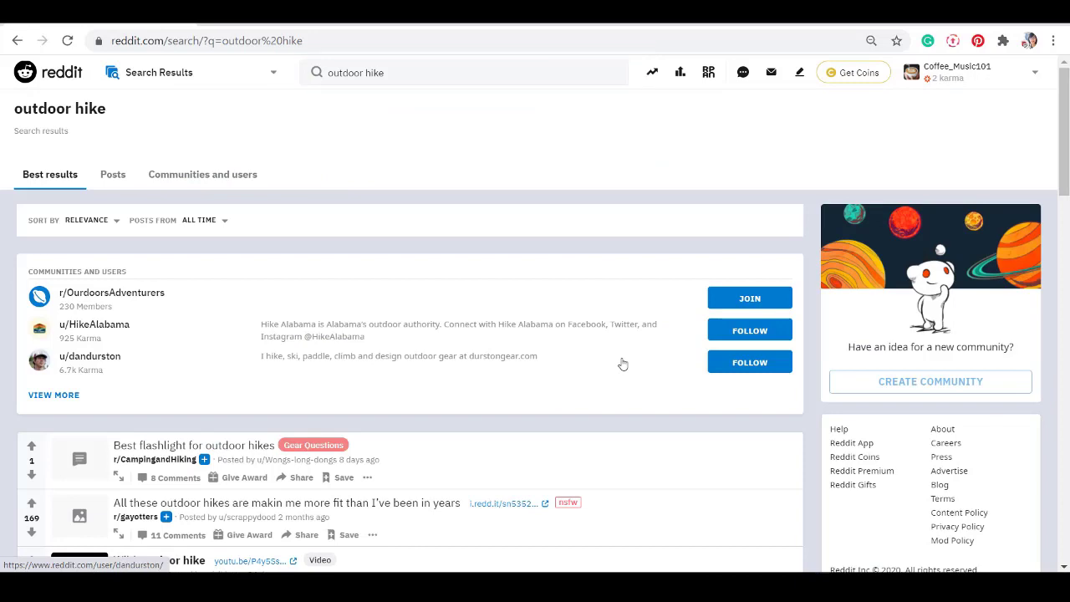
scroll(621, 363, down, 2)
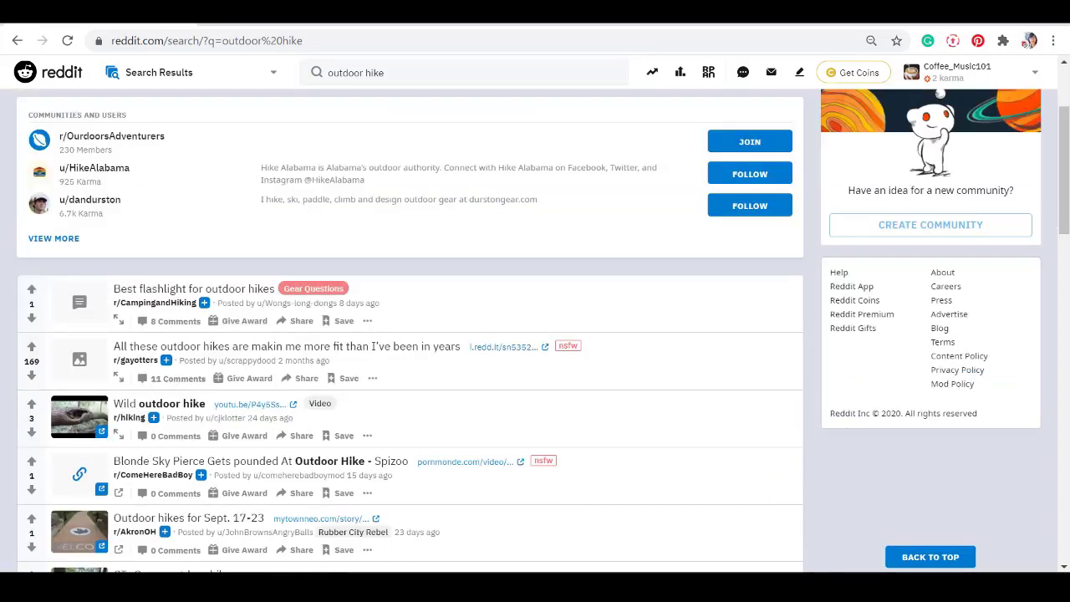
click(74, 239)
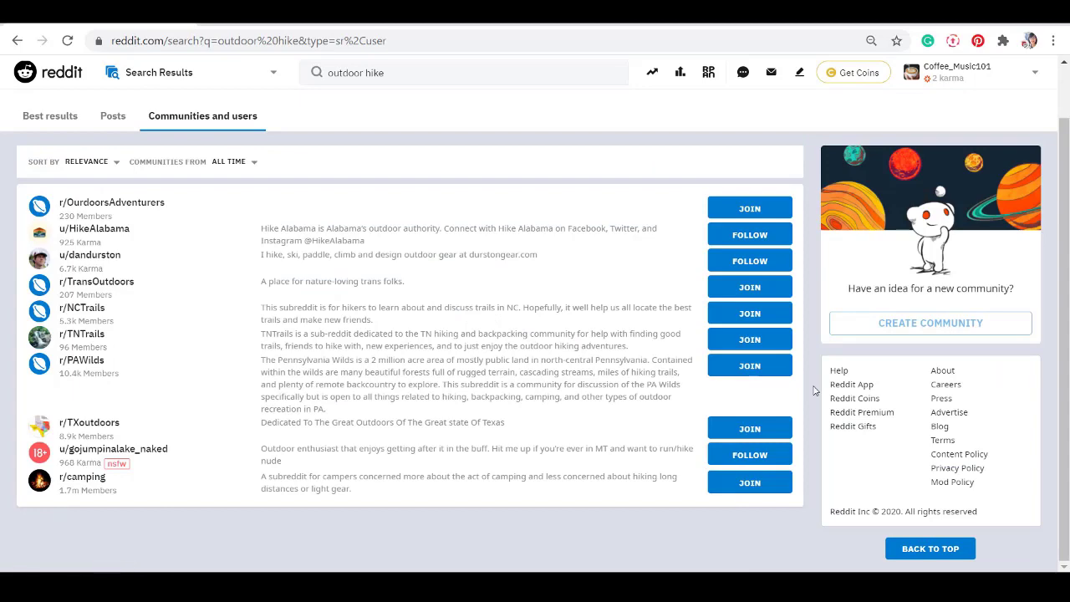
- Look through the r/camping community's posts, then return to the home feed
click(153, 476)
scroll(970, 415, down, 1)
scroll(971, 415, down, 1)
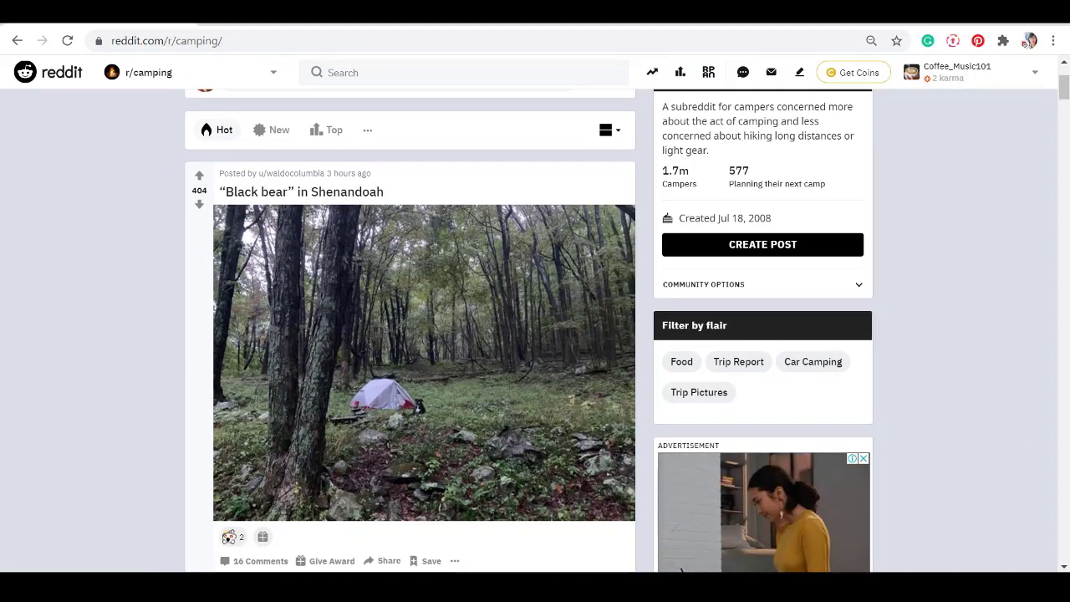
key(alt+Left)
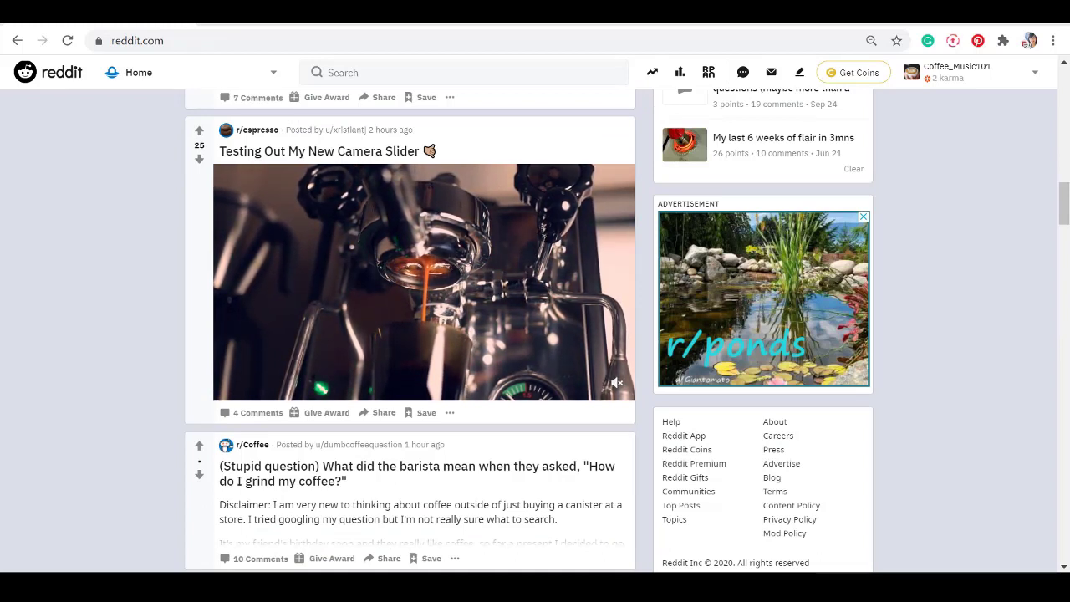
- Scroll the home feed, leave r/selfhelp, and go back to the r/all feed
scroll(946, 399, down, 5)
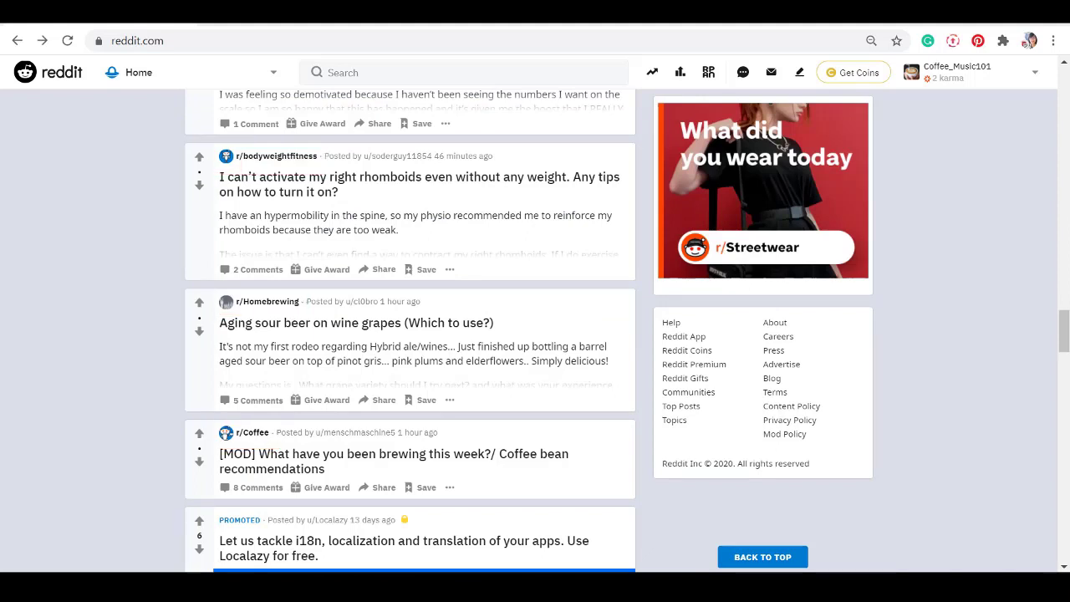
scroll(410, 334, down, 5)
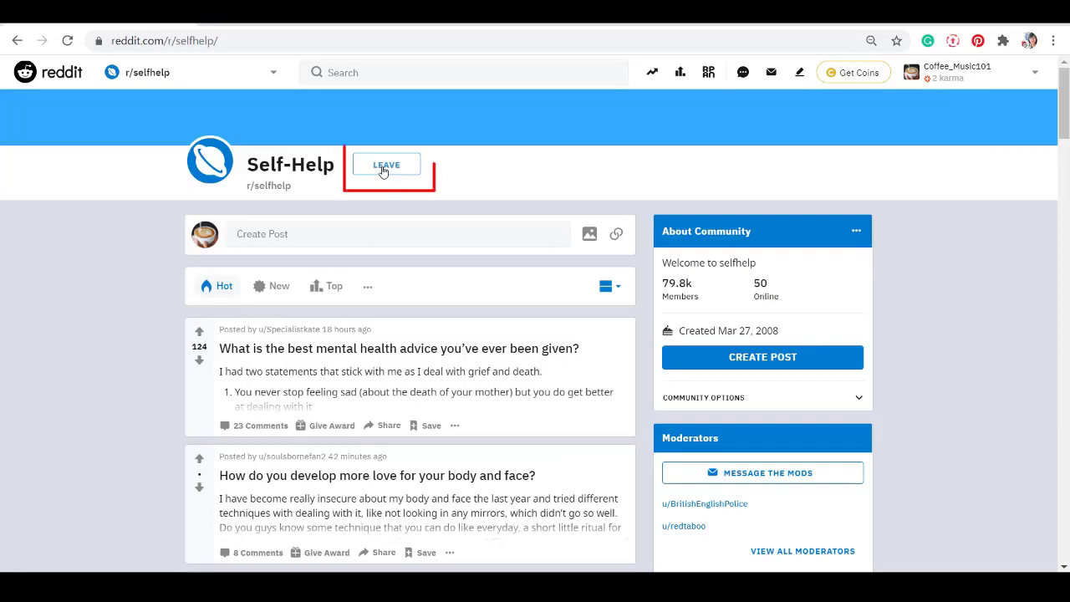
click(383, 171)
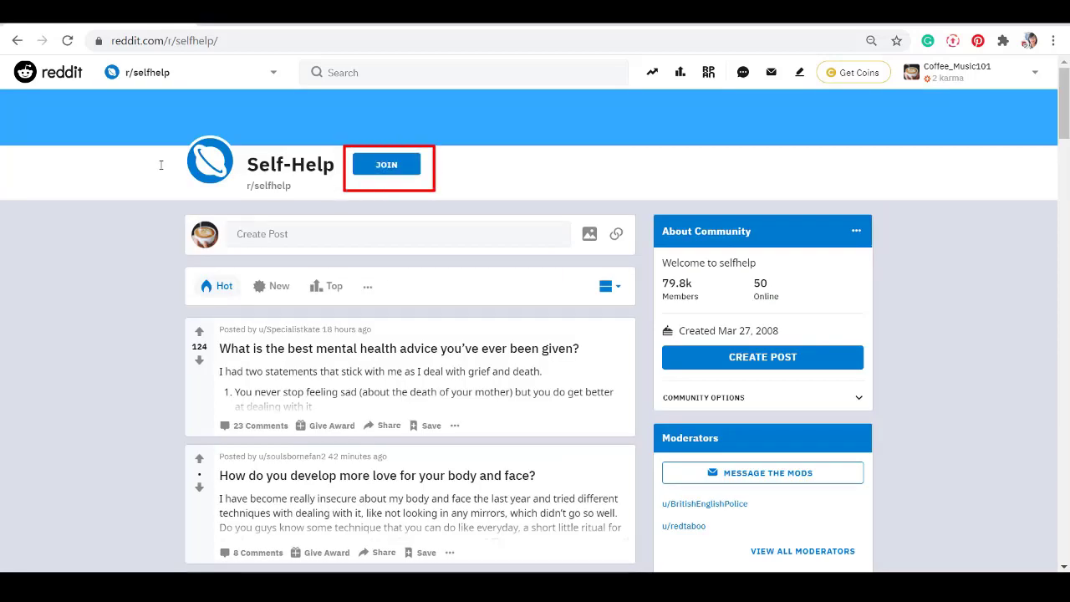
click(17, 41)
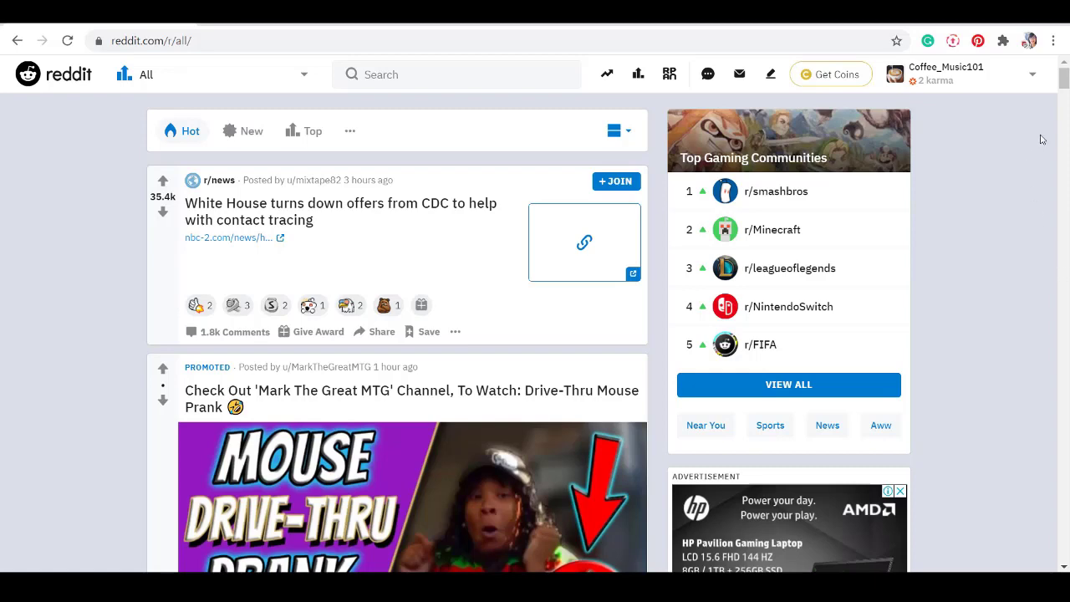
scroll(1041, 138, down, 8)
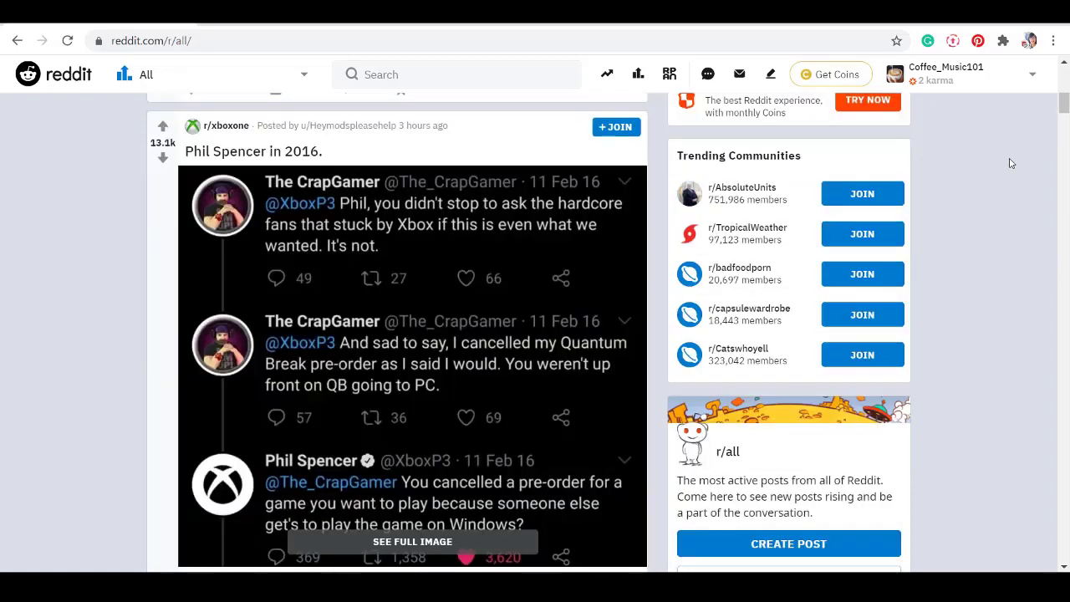
scroll(1011, 163, down, 7)
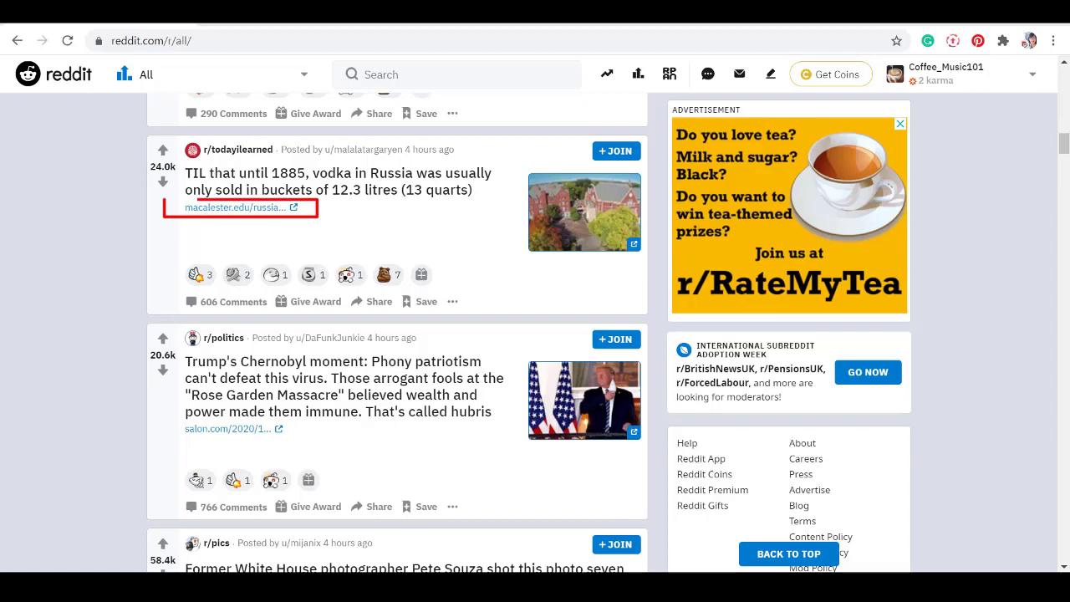
scroll(398, 373, down, 10)
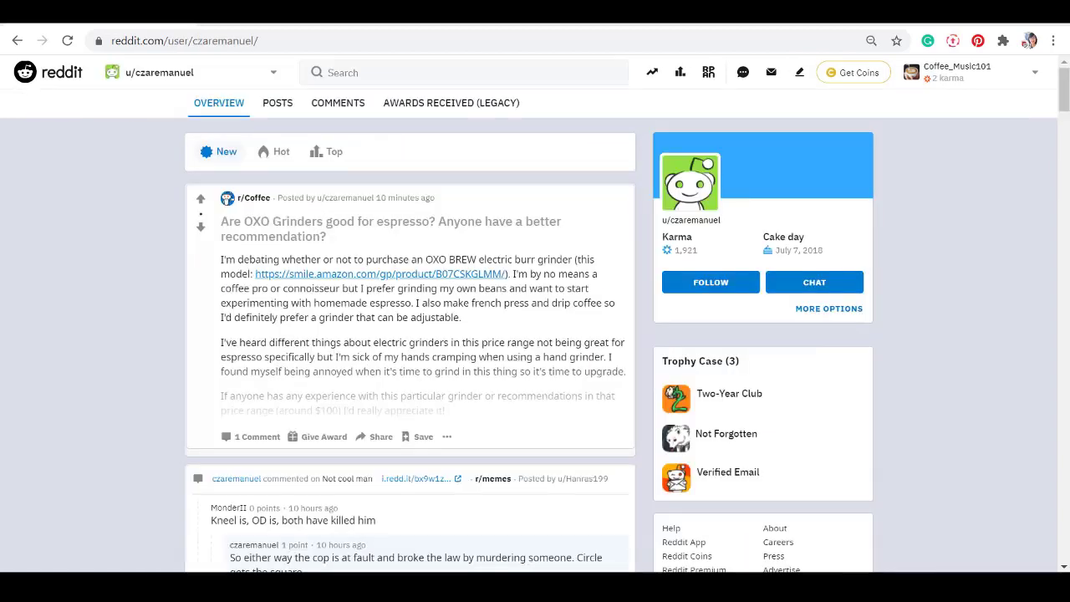
click(391, 228)
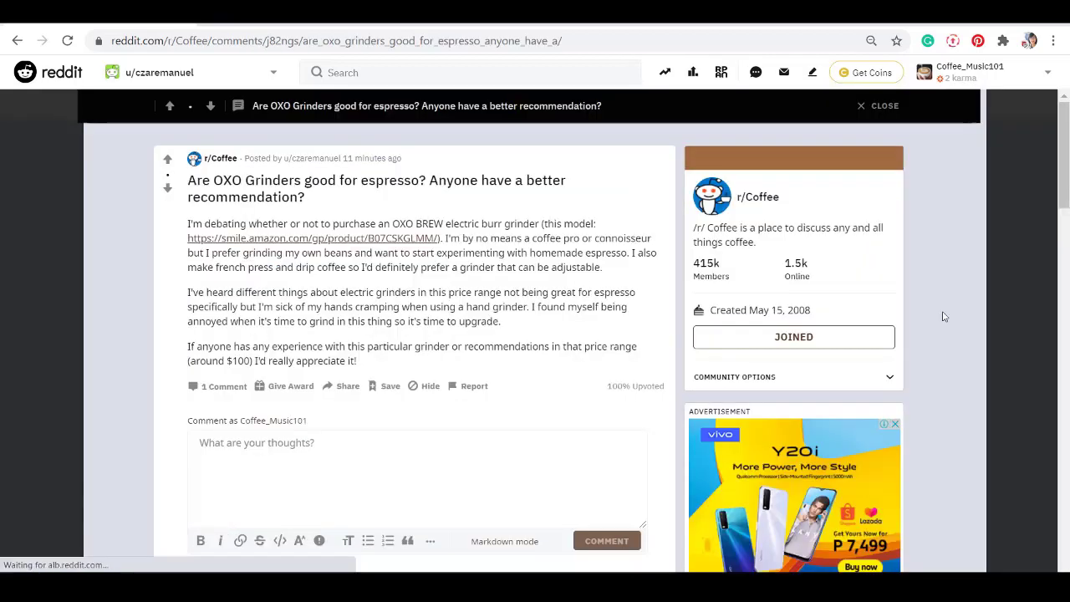
scroll(410, 334, down, 2)
key(Escape)
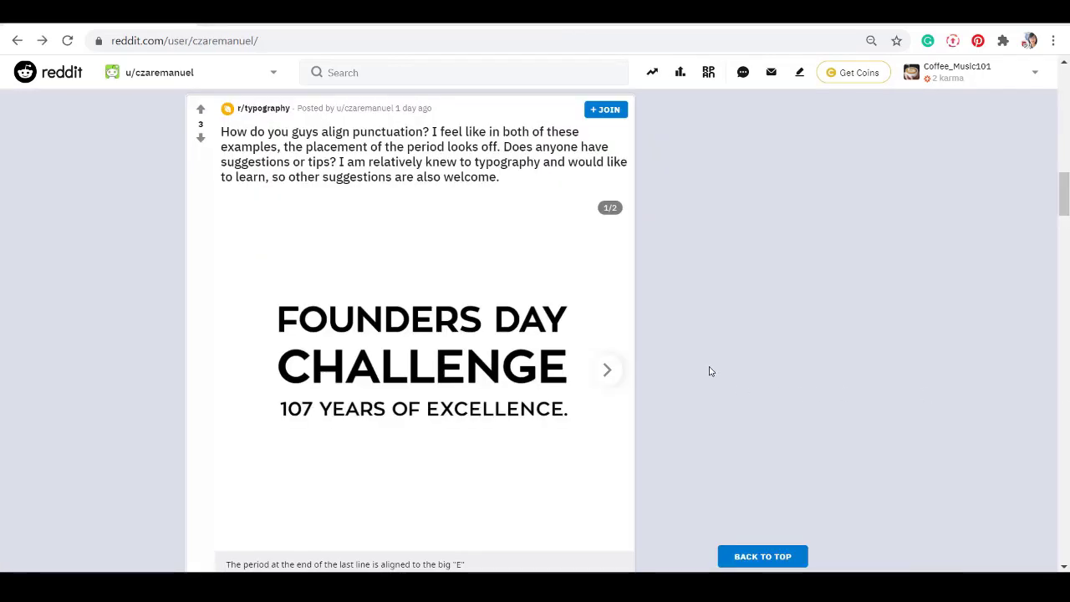
scroll(710, 371, down, 5)
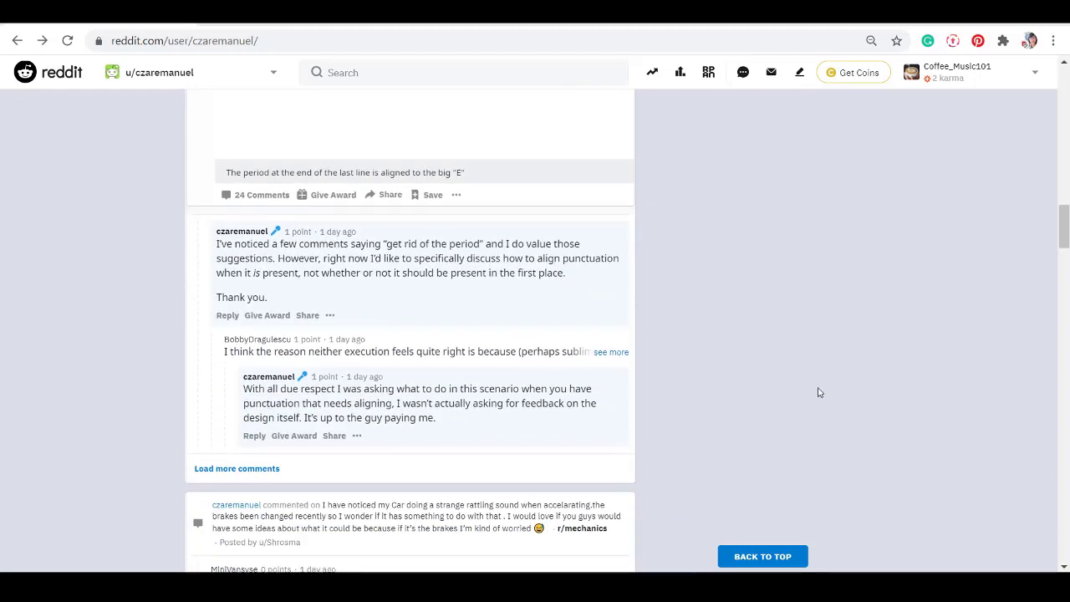
key(alt+Left)
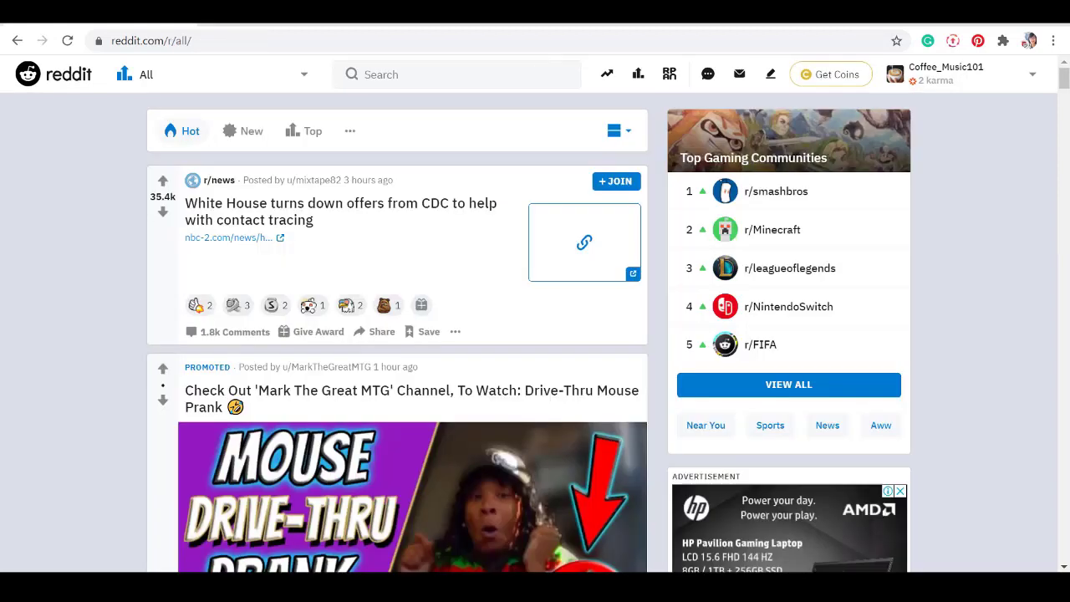